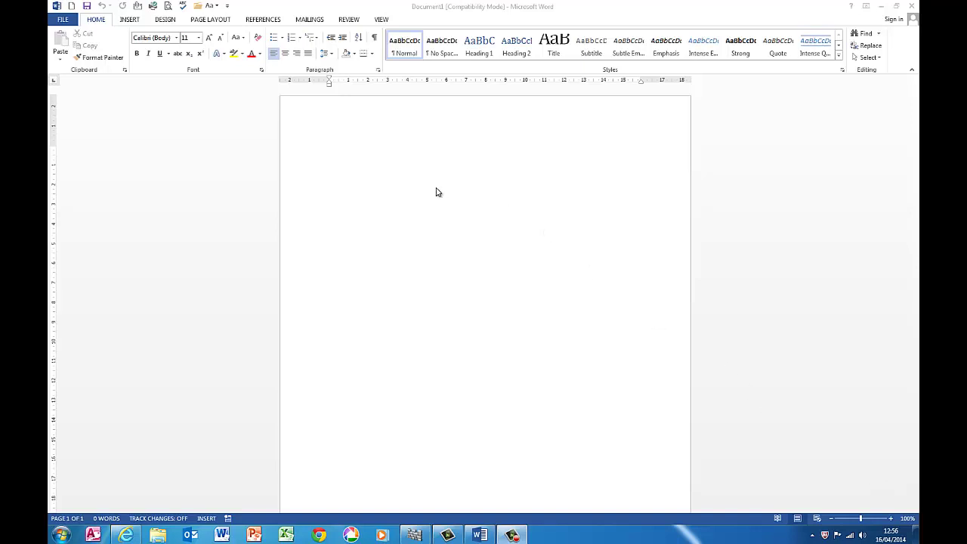
Step: Create a new blank document, Document2, in Word
{"action": "left_click", "coordinate": [400, 170]}
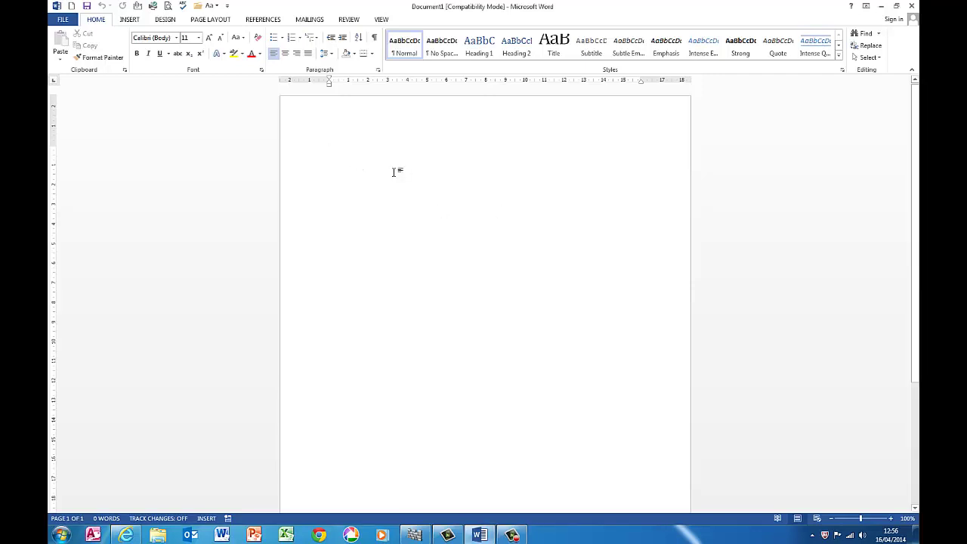
{"action": "key", "text": "ctrl+n"}
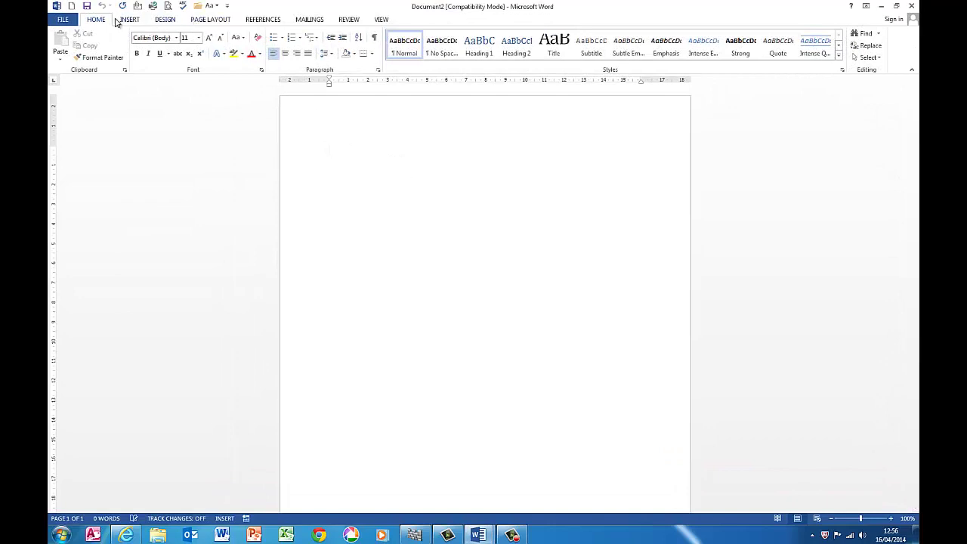
Step: Set the paper size to A4, leaving the portrait orientation unchanged
{"action": "left_click", "coordinate": [212, 20]}
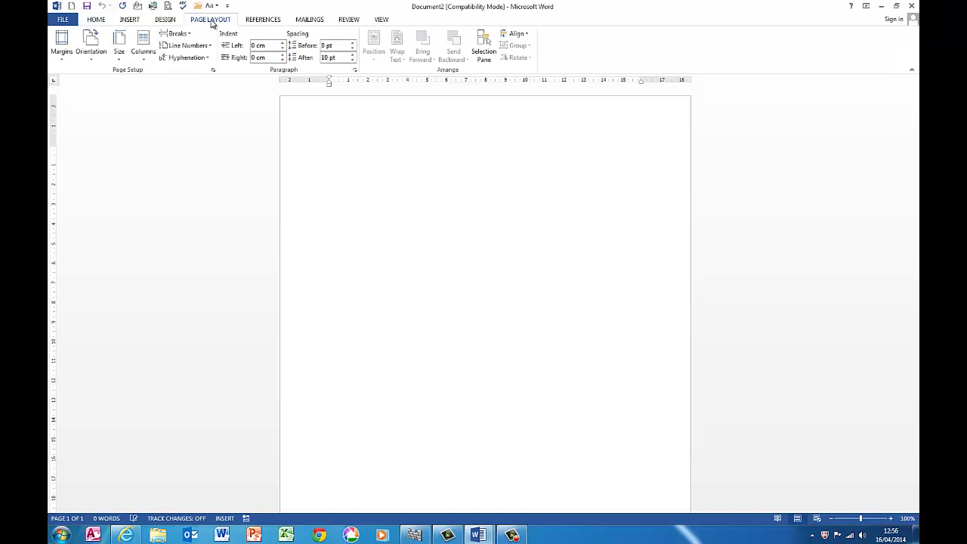
{"action": "left_click", "coordinate": [120, 61]}
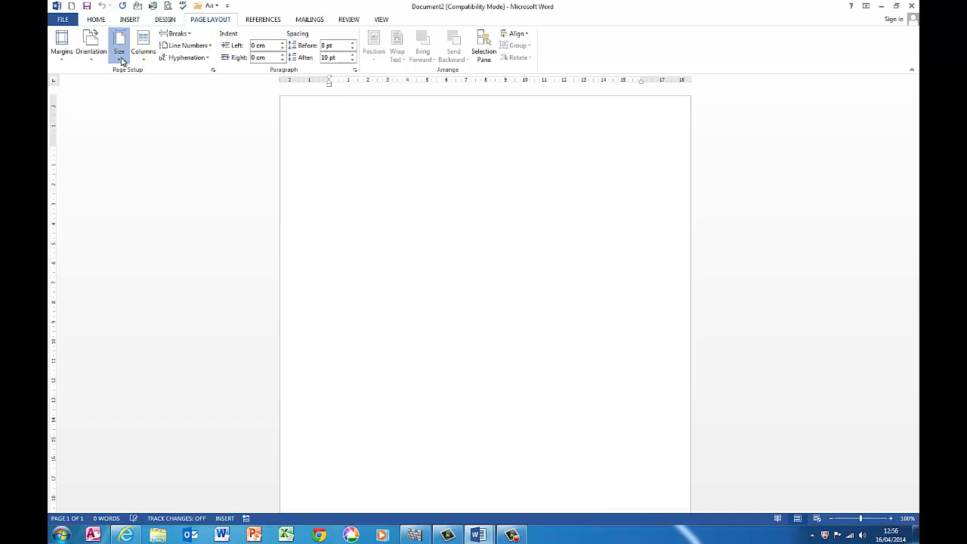
{"action": "left_click", "coordinate": [121, 62]}
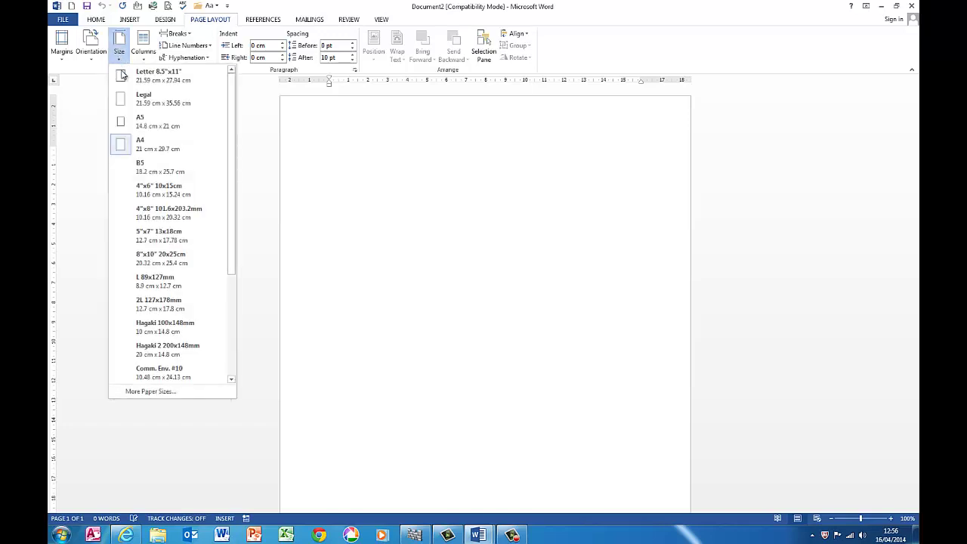
{"action": "left_click", "coordinate": [169, 148]}
{"action": "left_click", "coordinate": [93, 59]}
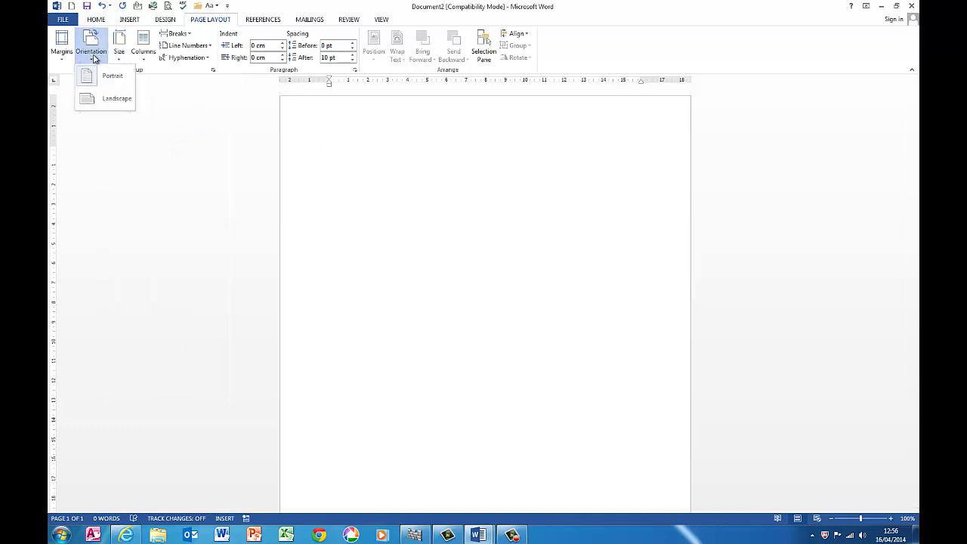
{"action": "left_click", "coordinate": [198, 115]}
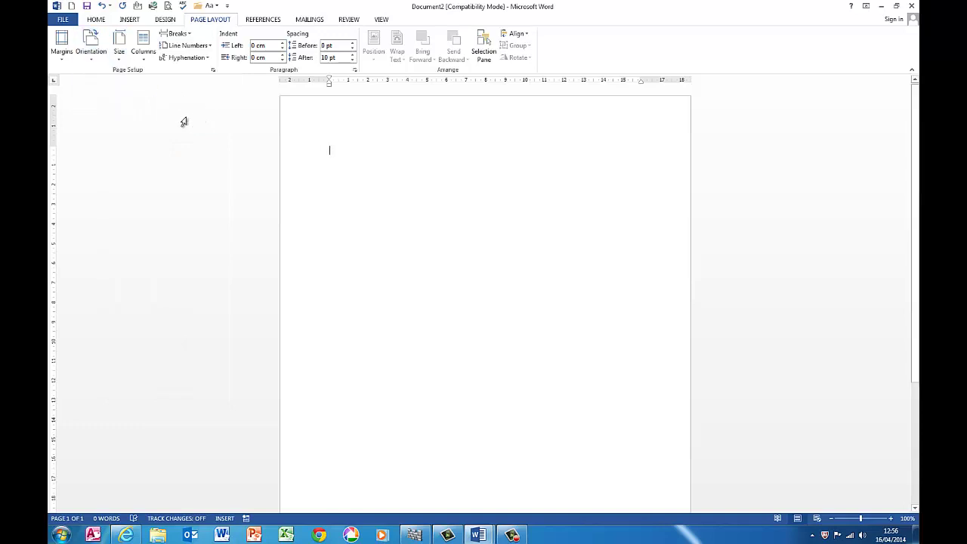
Step: Insert the Whisp cover page from the Cover Page gallery
{"action": "left_click", "coordinate": [129, 20]}
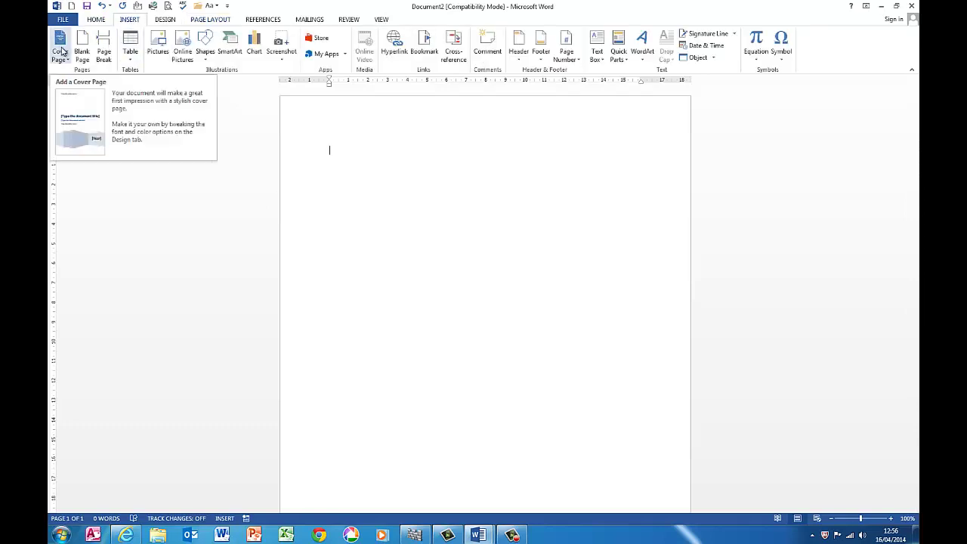
{"action": "left_click", "coordinate": [61, 51]}
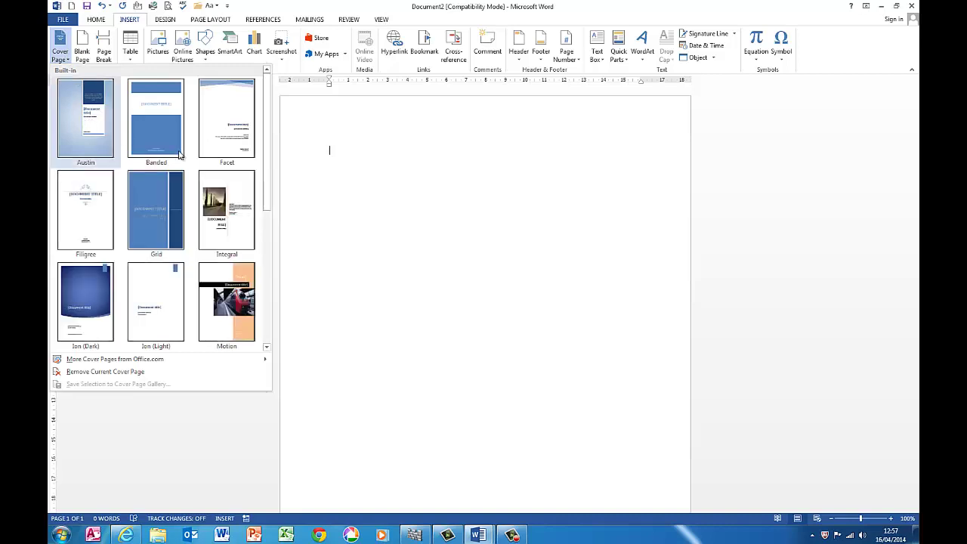
{"action": "left_click_drag", "start_coordinate": [269, 145], "coordinate": [265, 287]}
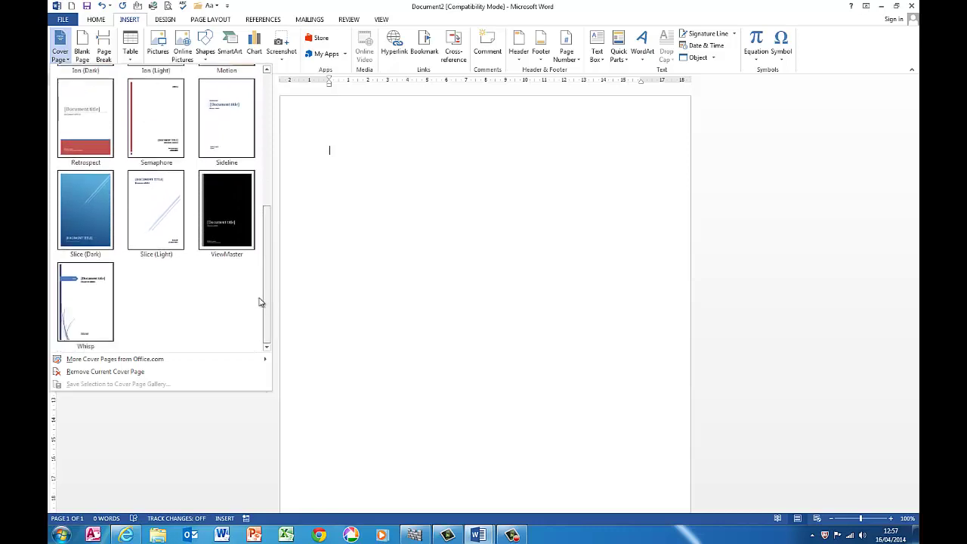
{"action": "left_click", "coordinate": [87, 307]}
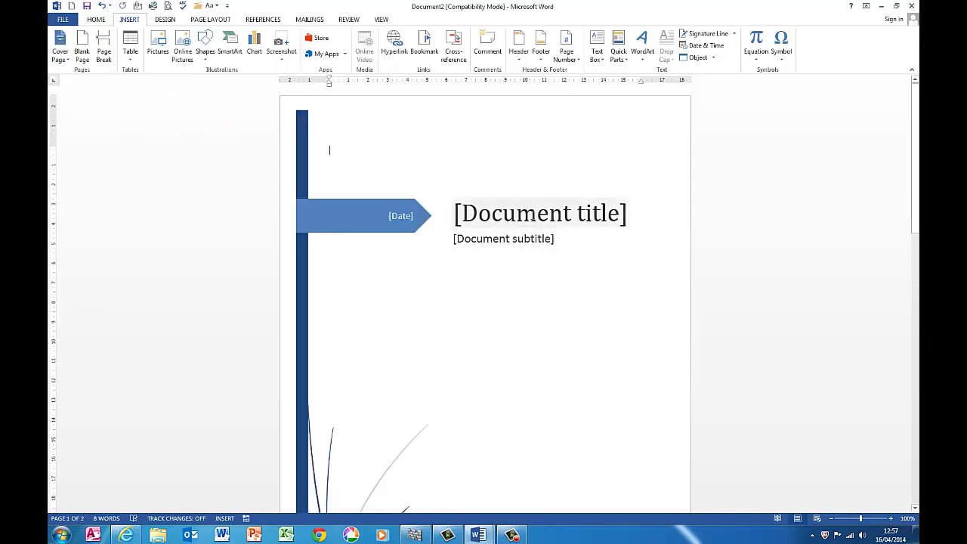
Step: Title the cover 'Using Word 2013', date it 4/16/2014, and start the subtitle 'Activia'
{"action": "left_click", "coordinate": [532, 217]}
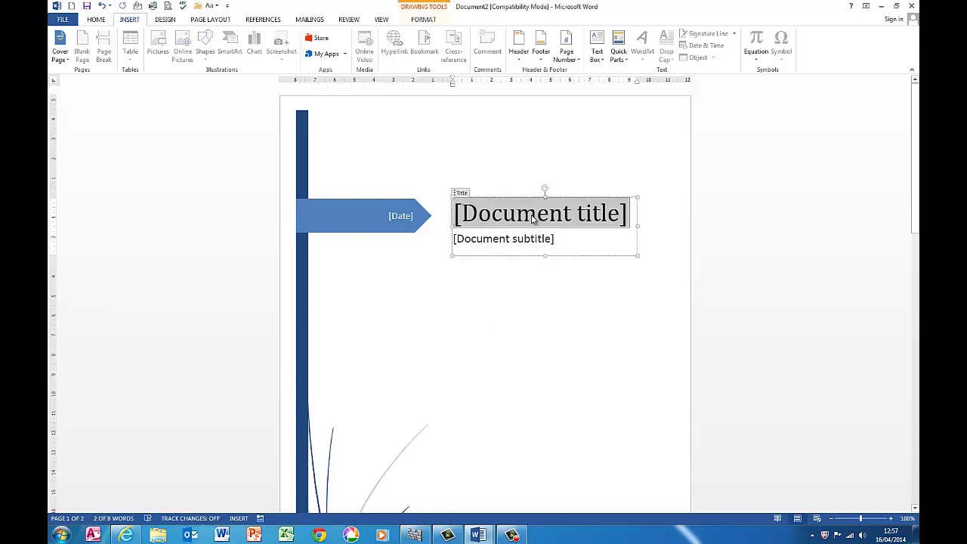
{"action": "type", "text": "Usin"}
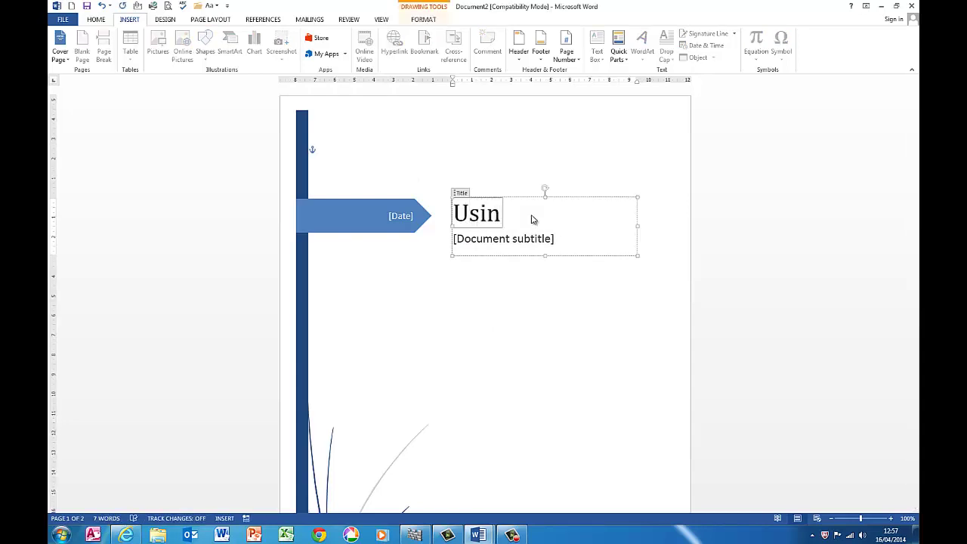
{"action": "type", "text": "g"}
{"action": "type", "text": " Word 2013"}
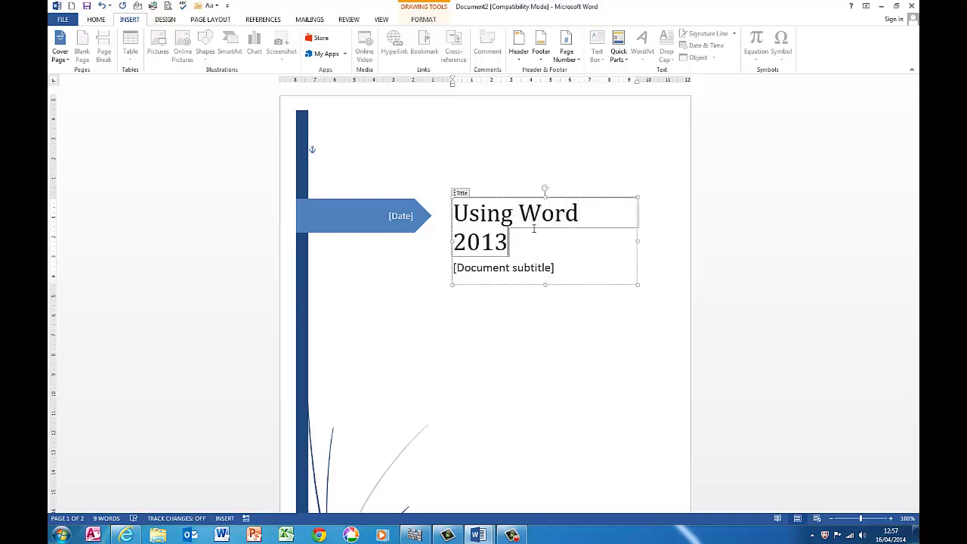
{"action": "left_click", "coordinate": [408, 216]}
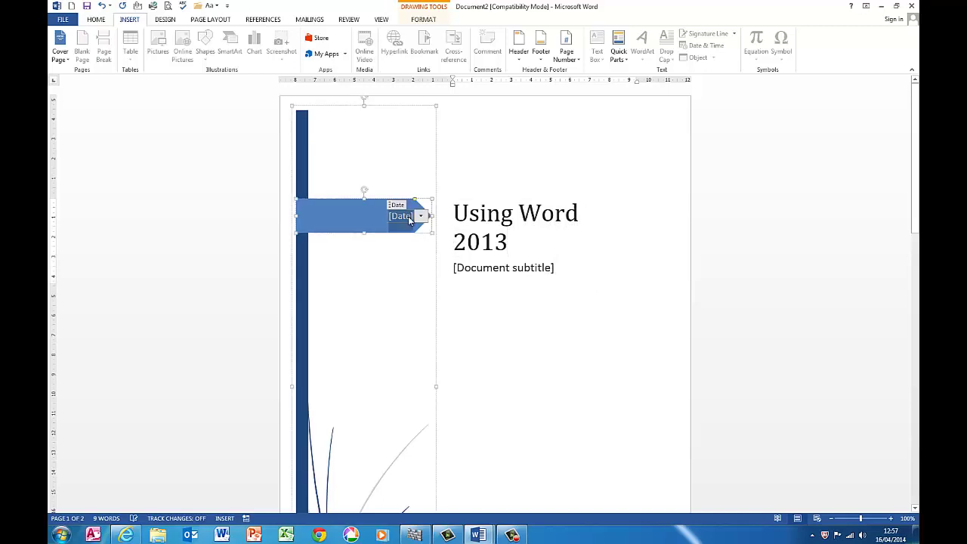
{"action": "left_click", "coordinate": [421, 217]}
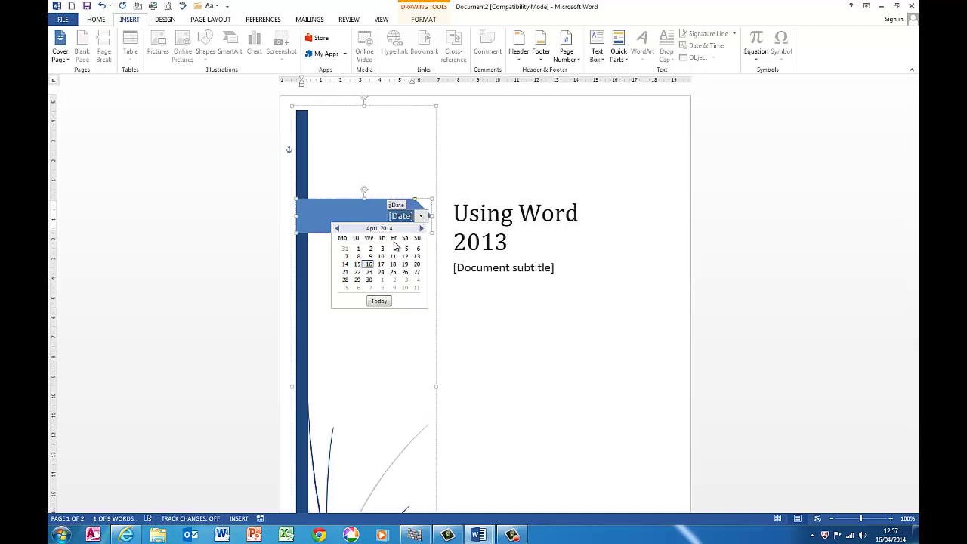
{"action": "left_click", "coordinate": [368, 264]}
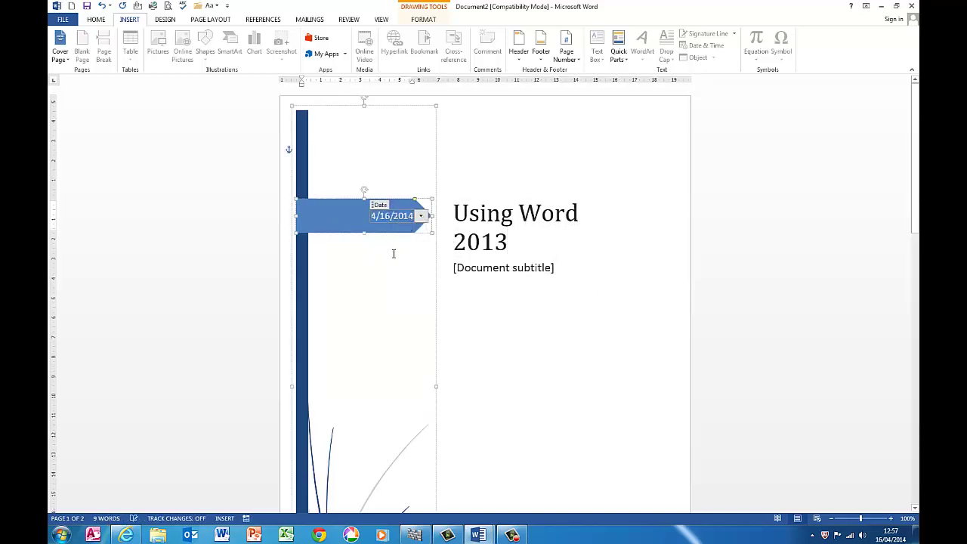
{"action": "left_click", "coordinate": [534, 270]}
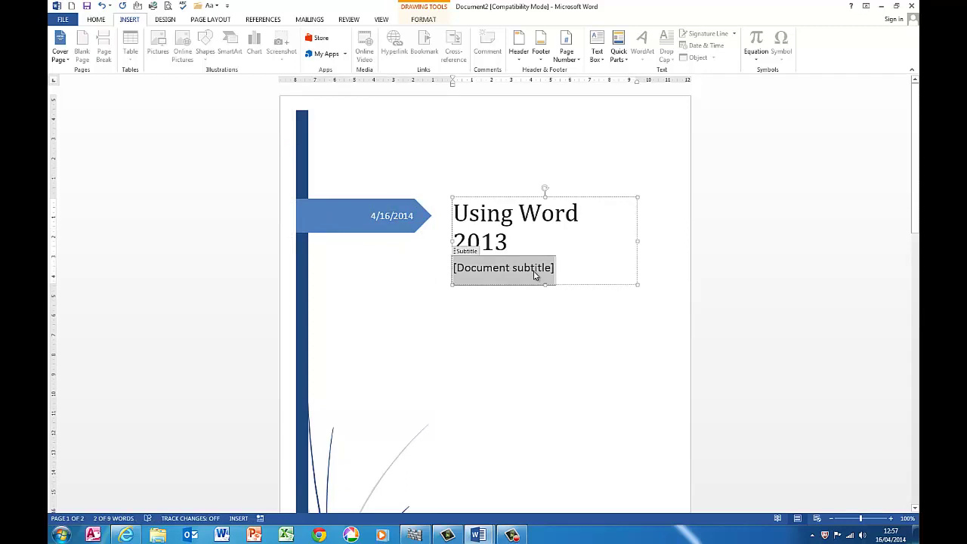
{"action": "type", "text": "Act"}
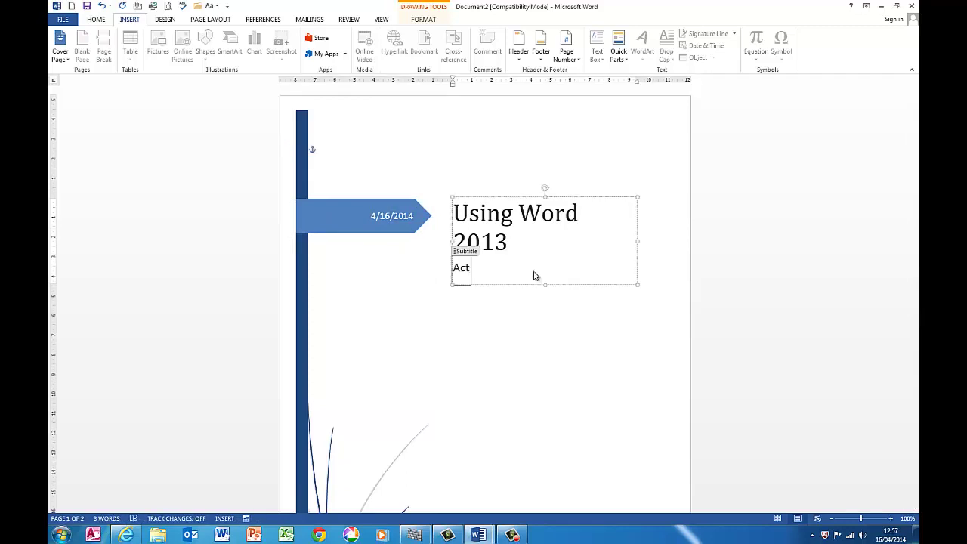
{"action": "type", "text": "ivia"}
Step: Replace the company name placeholder at the bottom of the cover with ACTIVIA
{"action": "scroll", "coordinate": [594, 312], "scroll_direction": "down", "scroll_amount": 2}
{"action": "scroll", "coordinate": [594, 304], "scroll_direction": "down", "scroll_amount": 5}
{"action": "scroll", "coordinate": [594, 302], "scroll_direction": "down", "scroll_amount": 1}
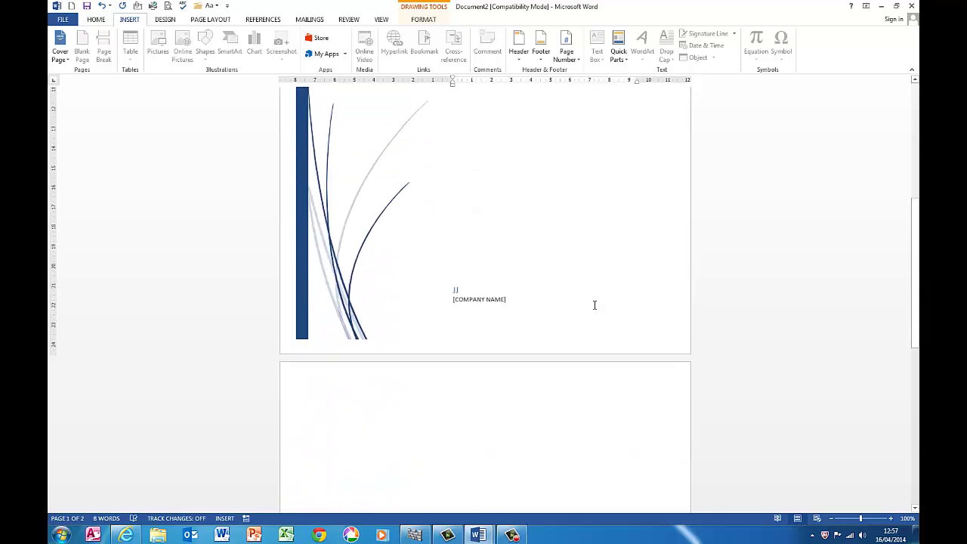
{"action": "scroll", "coordinate": [607, 288], "scroll_direction": "down", "scroll_amount": 1}
{"action": "scroll", "coordinate": [596, 291], "scroll_direction": "down", "scroll_amount": 2}
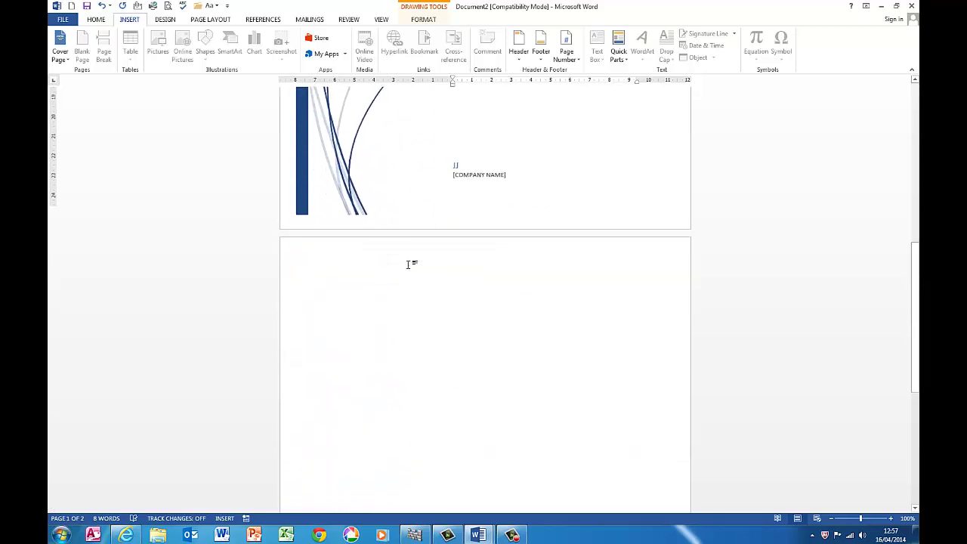
{"action": "scroll", "coordinate": [438, 212], "scroll_direction": "down", "scroll_amount": 2}
{"action": "left_click", "coordinate": [469, 100]}
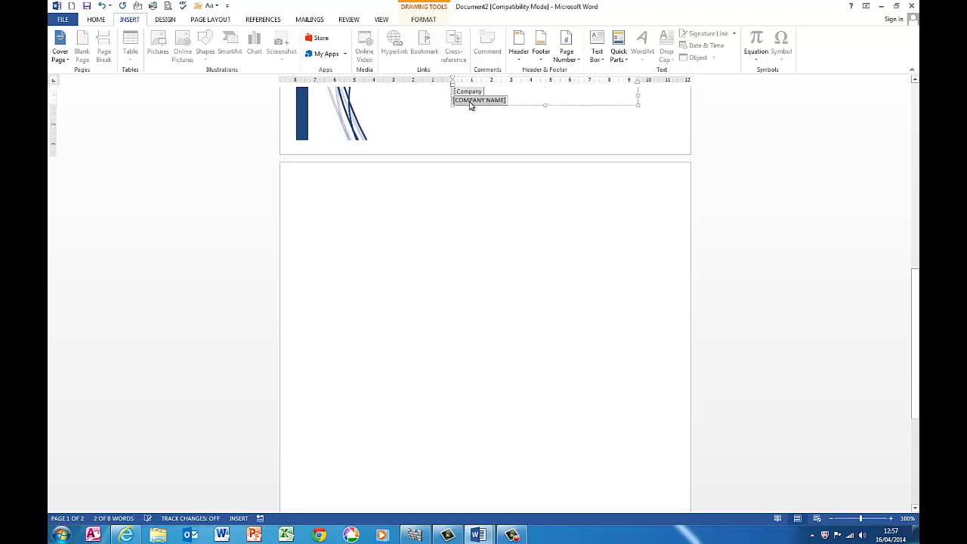
{"action": "type", "text": "Ac"}
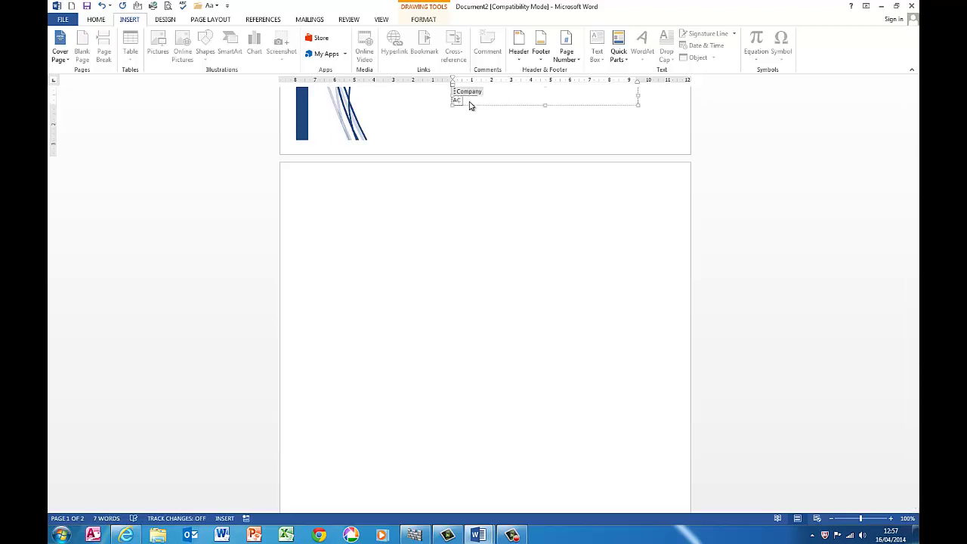
{"action": "type", "text": "iv"}
{"action": "left_click", "coordinate": [401, 200]}
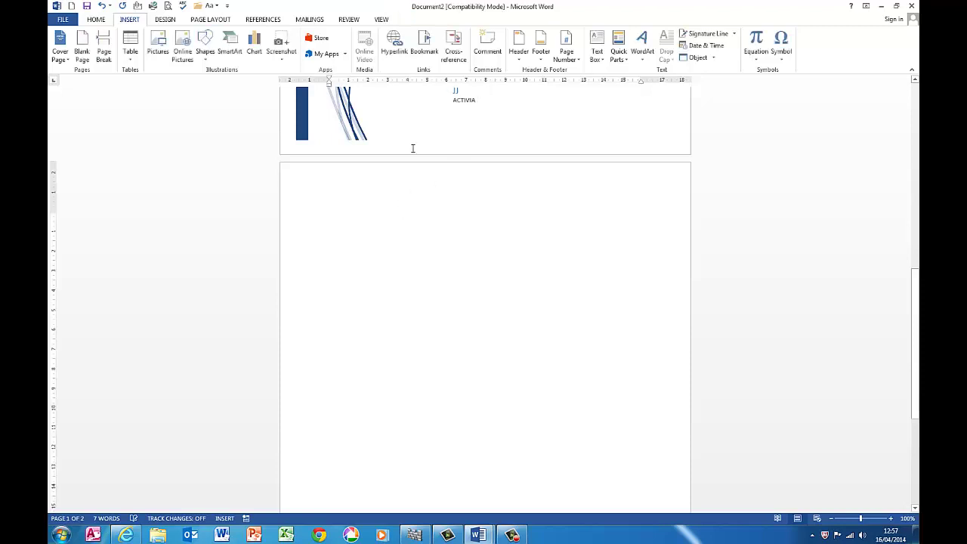
Step: Add the Facet (Even Page) header to page 2, showing page number 1
{"action": "scroll", "coordinate": [434, 226], "scroll_direction": "up", "scroll_amount": 3}
{"action": "scroll", "coordinate": [434, 226], "scroll_direction": "up", "scroll_amount": 3}
{"action": "scroll", "coordinate": [422, 272], "scroll_direction": "down", "scroll_amount": 3}
{"action": "scroll", "coordinate": [377, 241], "scroll_direction": "down", "scroll_amount": 3}
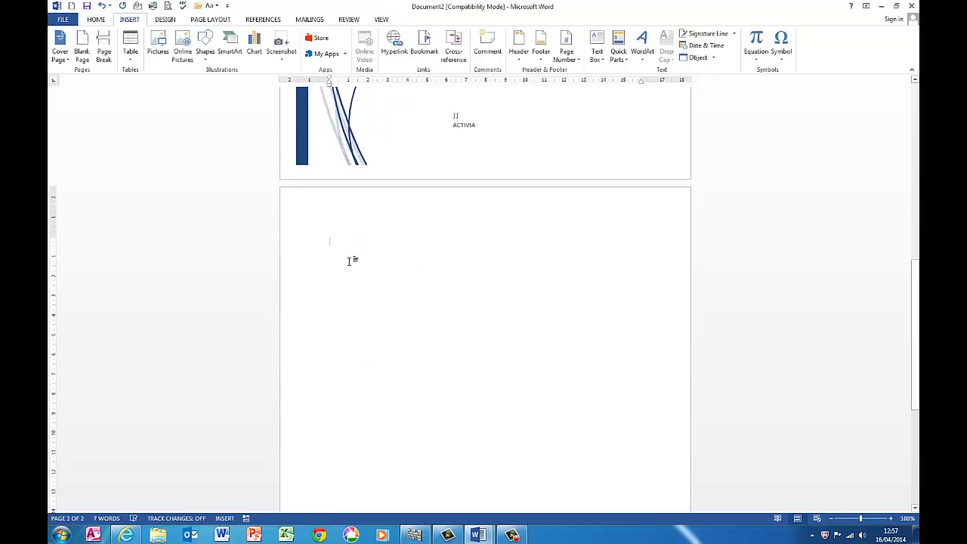
{"action": "scroll", "coordinate": [346, 250], "scroll_direction": "down", "scroll_amount": 3}
{"action": "scroll", "coordinate": [347, 251], "scroll_direction": "up", "scroll_amount": 4}
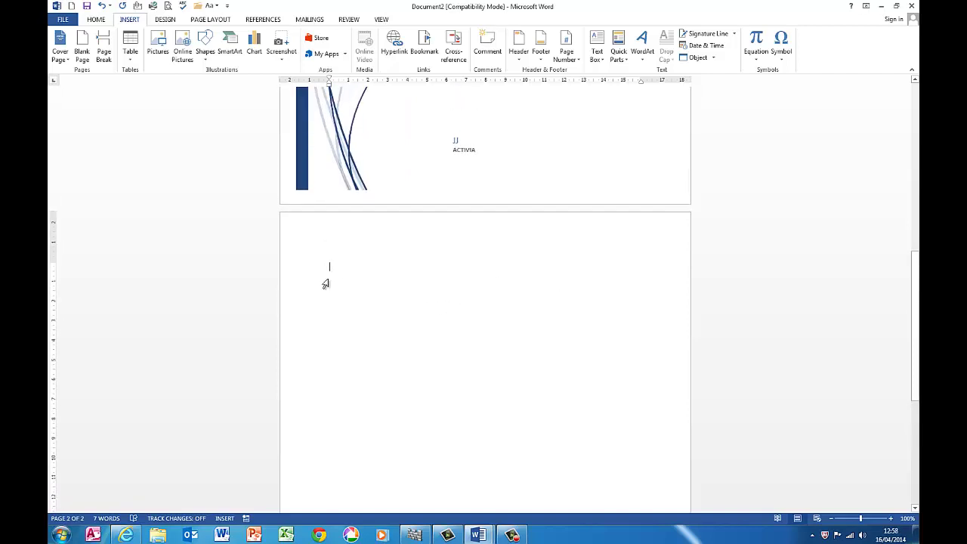
{"action": "double_click", "coordinate": [456, 223]}
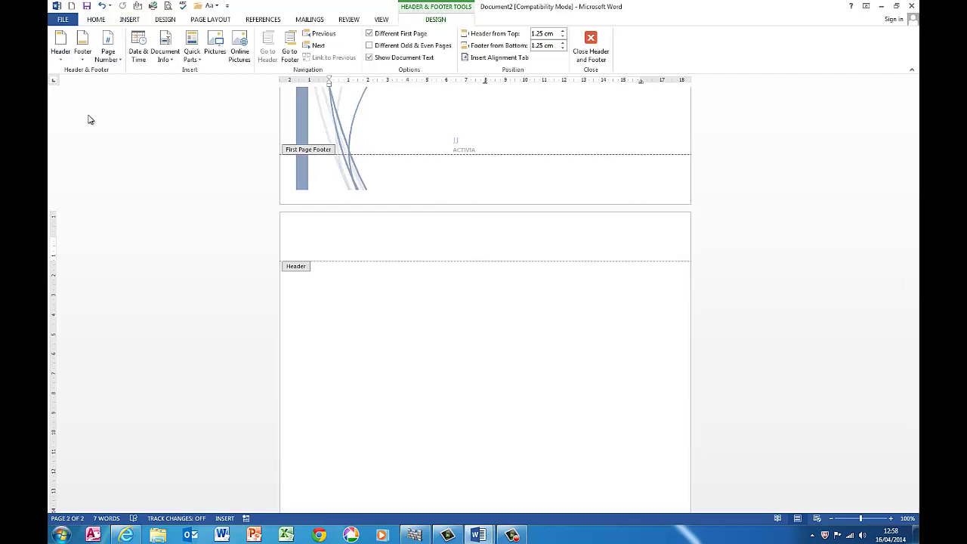
{"action": "left_click", "coordinate": [62, 61]}
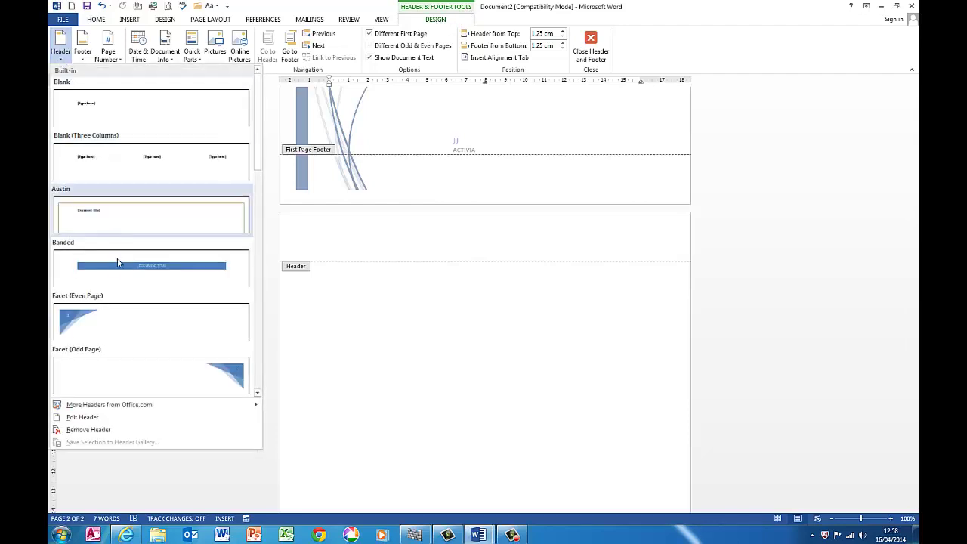
{"action": "left_click", "coordinate": [89, 321]}
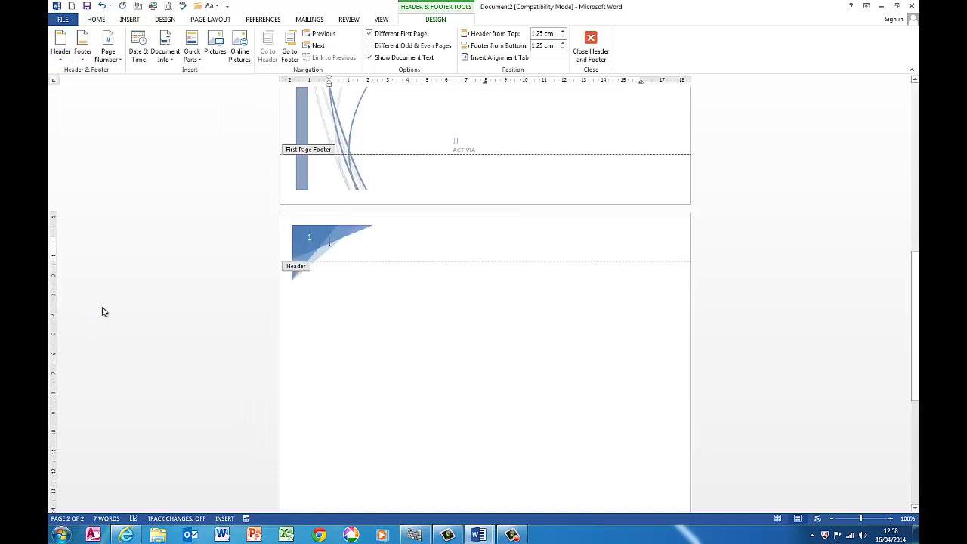
Step: Add the matching Facet footer reading 'JJ | ACTIVIA' and exit header editing
{"action": "left_click", "coordinate": [85, 57]}
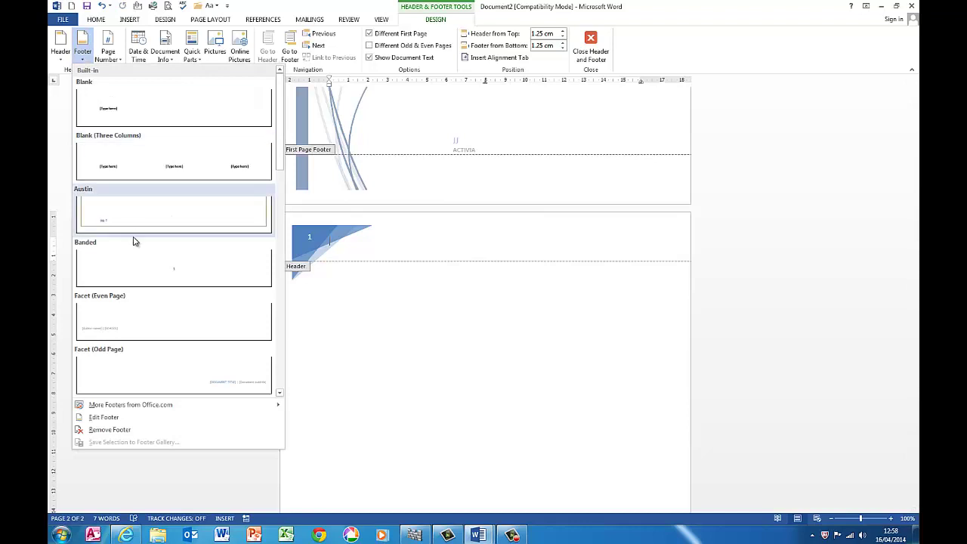
{"action": "left_click", "coordinate": [190, 328]}
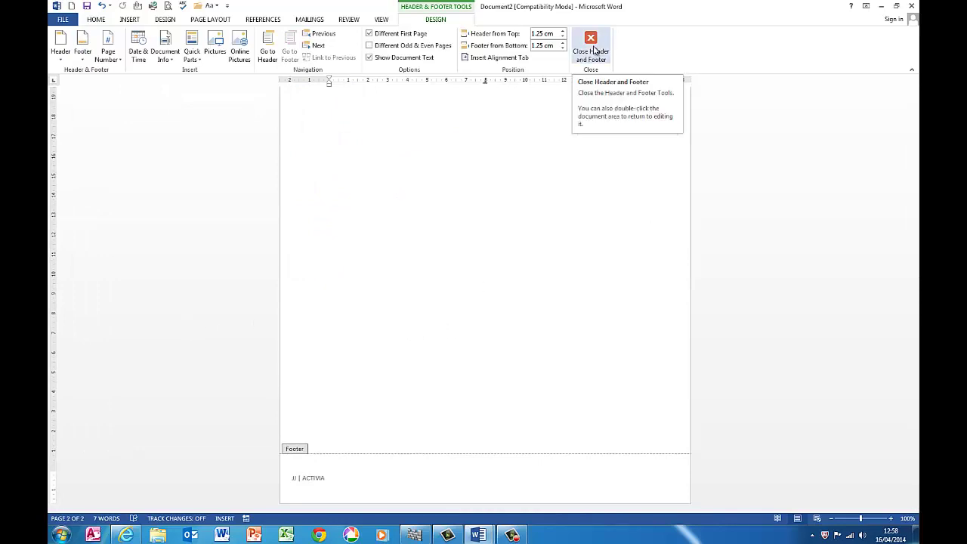
{"action": "left_click", "coordinate": [594, 50]}
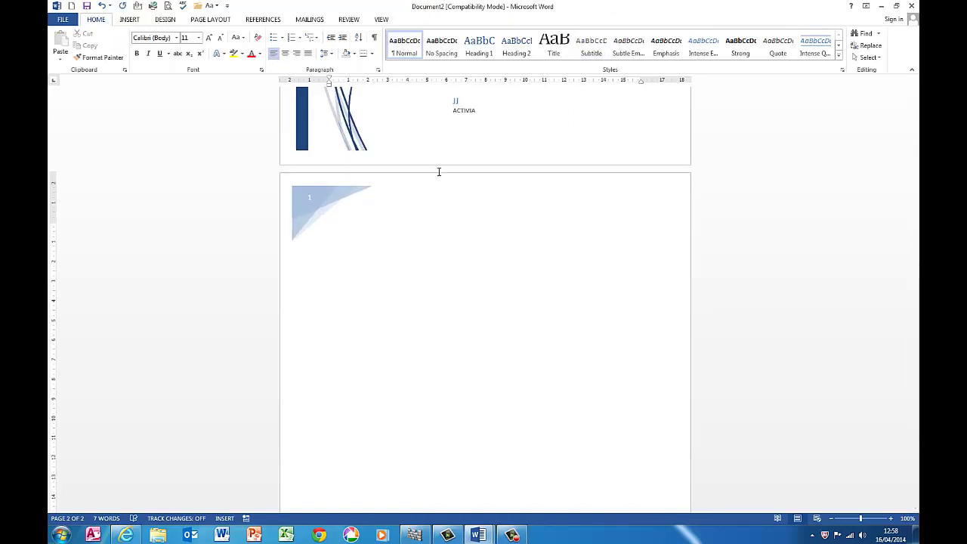
Step: Type 'This is my Title' in the page 2 body and select the line
{"action": "scroll", "coordinate": [505, 213], "scroll_direction": "up", "scroll_amount": 2}
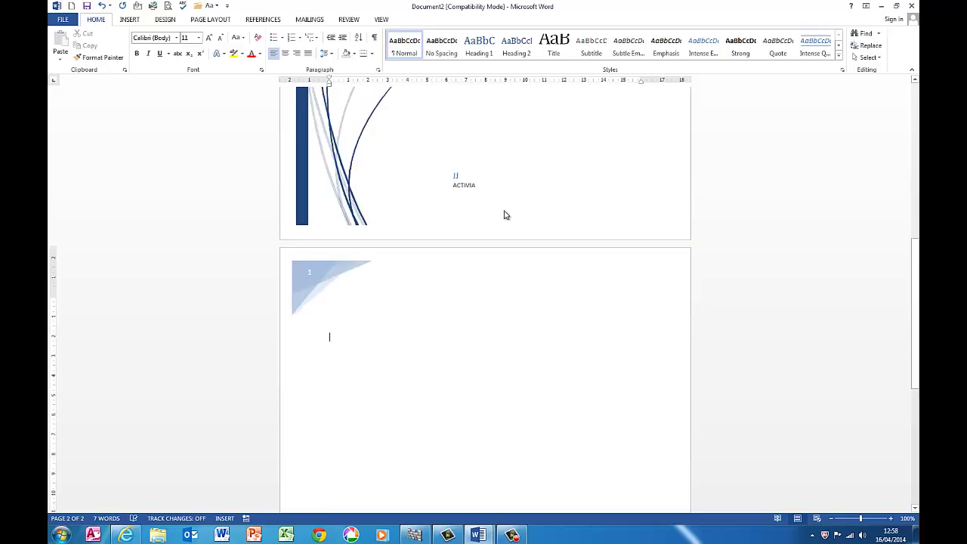
{"action": "scroll", "coordinate": [504, 214], "scroll_direction": "down", "scroll_amount": 1}
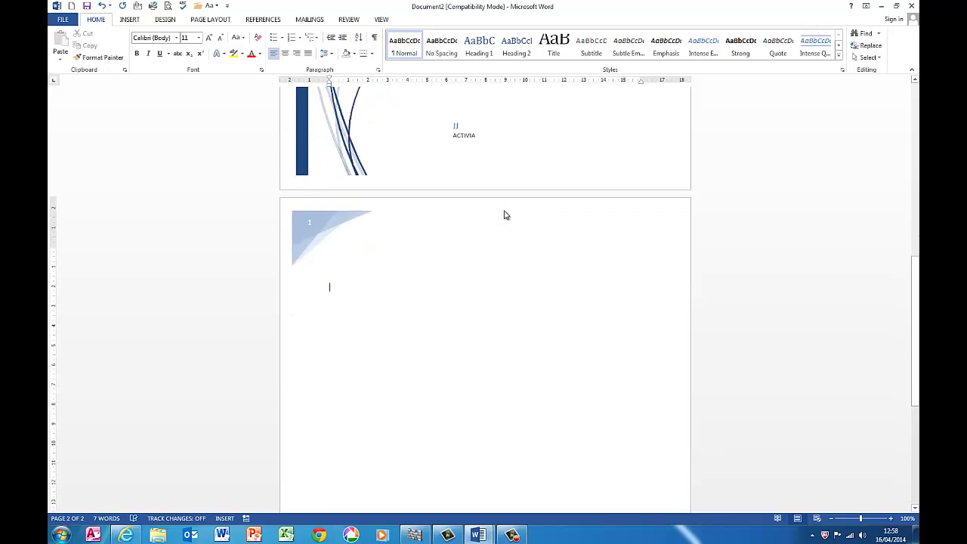
{"action": "type", "text": "TH"}
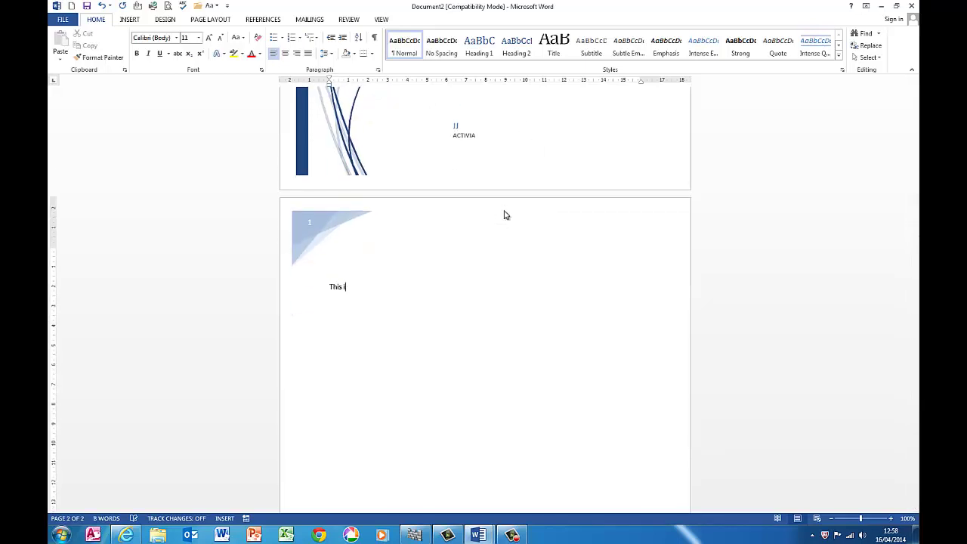
{"action": "type", "text": "Title"}
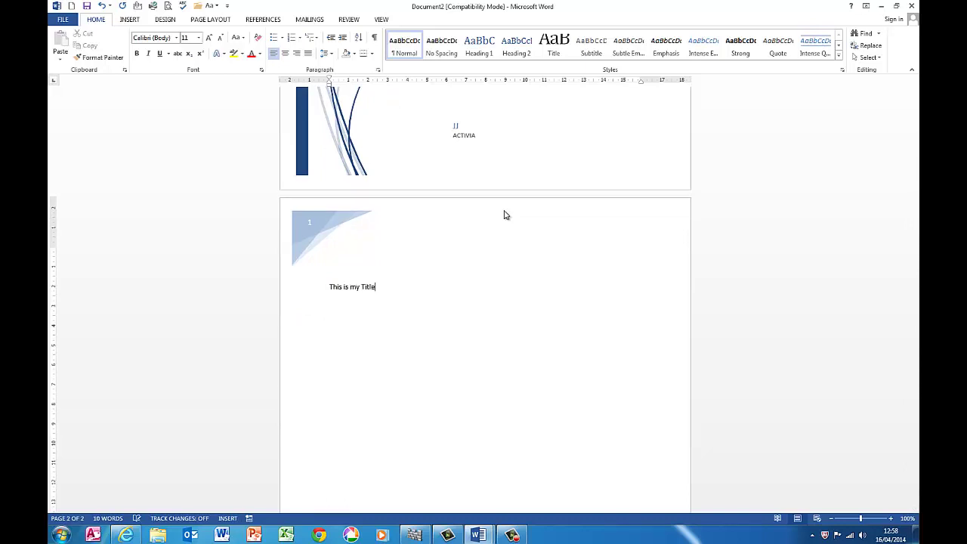
{"action": "left_click", "coordinate": [306, 290]}
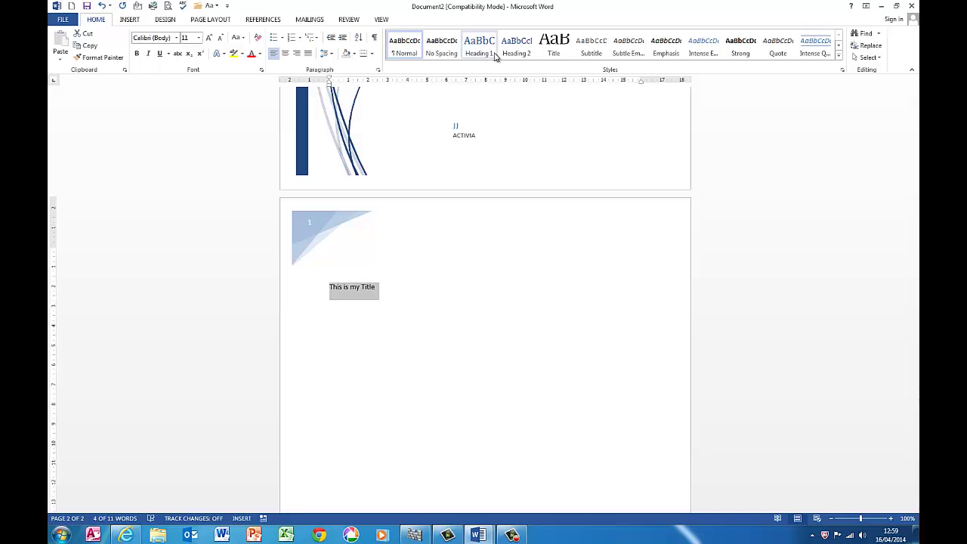
Step: Apply Title style to the line and add 'Using Text in a word Document' in Subtitle style
{"action": "left_click", "coordinate": [552, 48]}
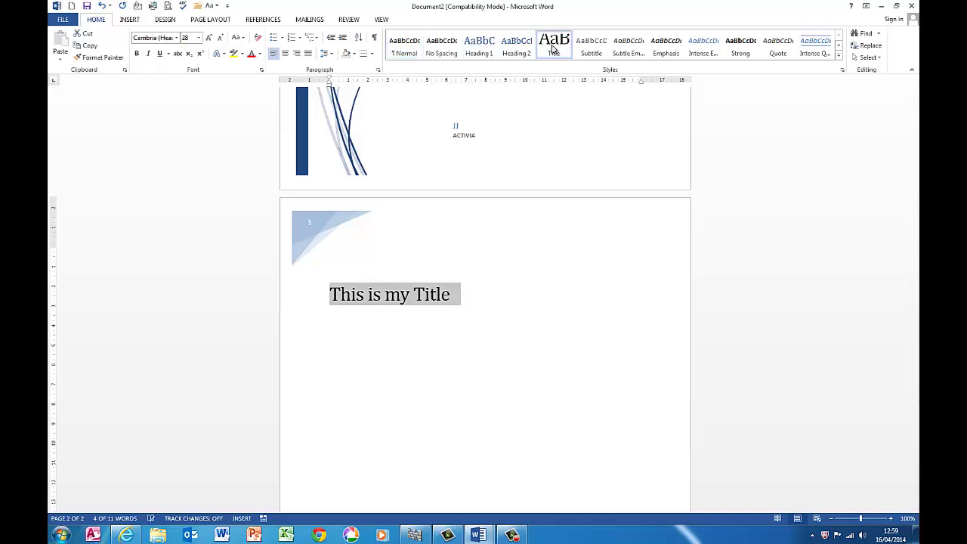
{"action": "left_click", "coordinate": [477, 296]}
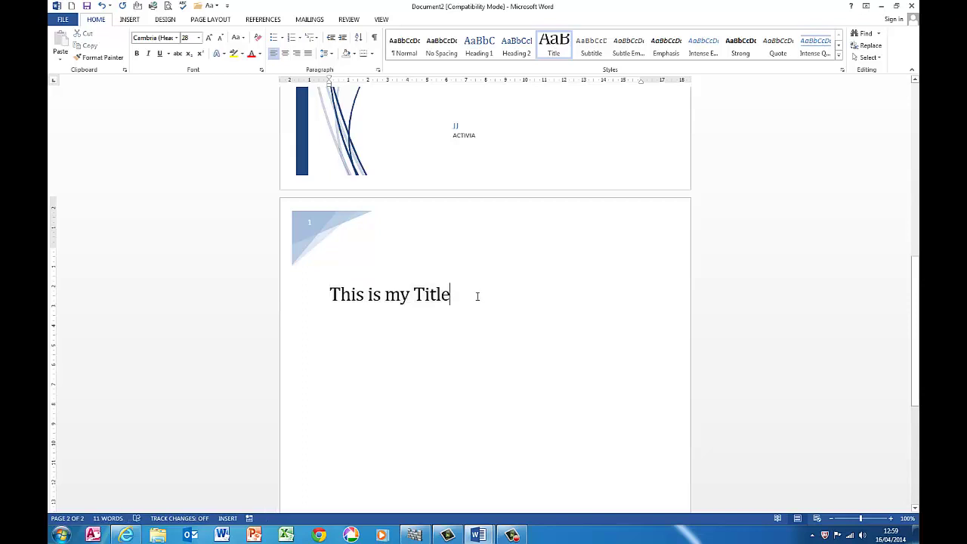
{"action": "key", "text": "Return"}
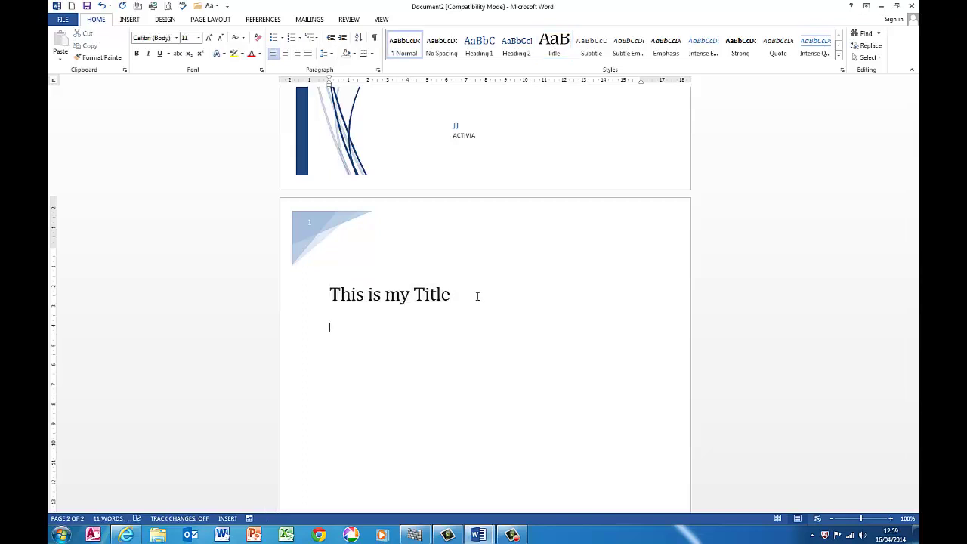
{"action": "left_click", "coordinate": [593, 49]}
{"action": "type", "text": "Using Text in a word Document"}
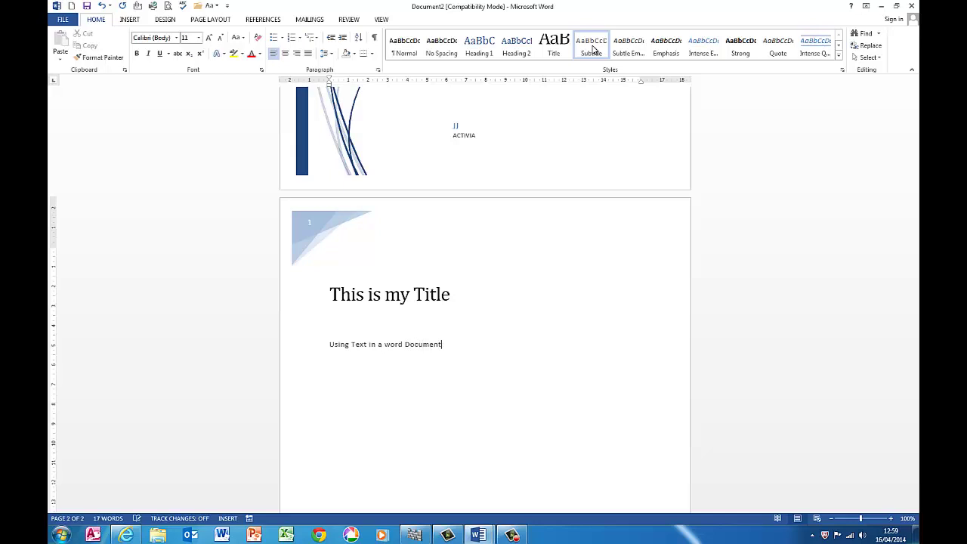
{"action": "key", "text": "Return"}
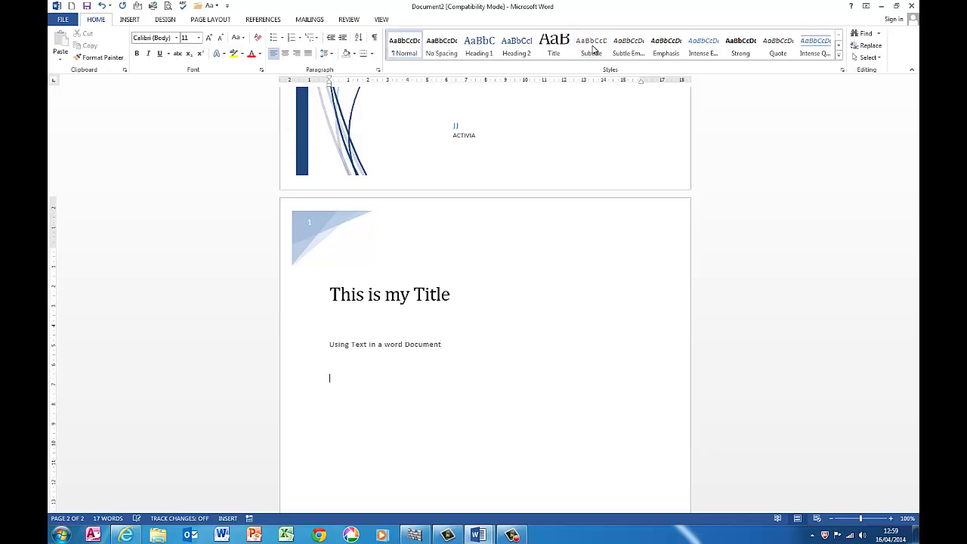
Step: Insert page breaks with Ctrl+Enter to add new pages after page 2
{"action": "scroll", "coordinate": [546, 159], "scroll_direction": "down", "scroll_amount": 3}
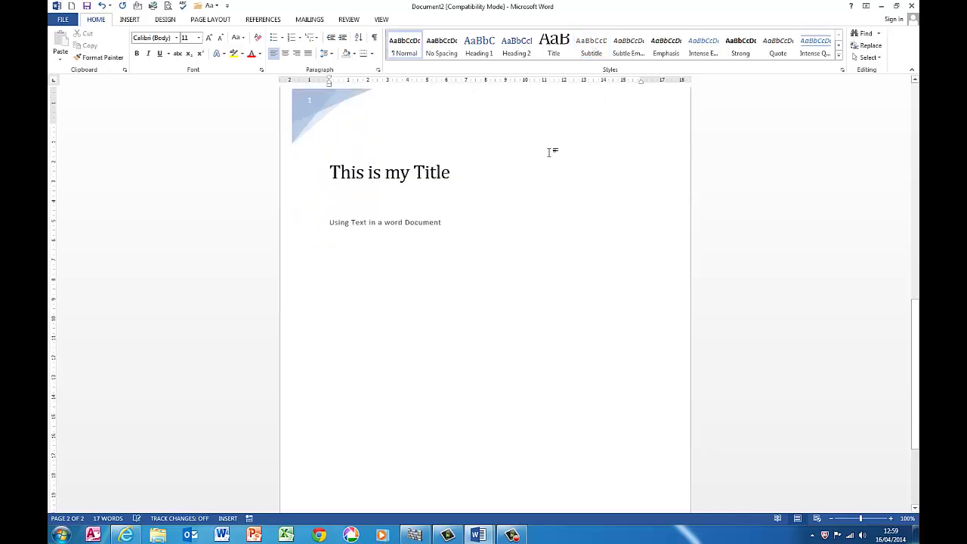
{"action": "scroll", "coordinate": [542, 163], "scroll_direction": "down", "scroll_amount": 3}
{"action": "scroll", "coordinate": [541, 163], "scroll_direction": "up", "scroll_amount": 2}
{"action": "scroll", "coordinate": [541, 162], "scroll_direction": "up", "scroll_amount": 5}
{"action": "scroll", "coordinate": [541, 163], "scroll_direction": "up", "scroll_amount": 5}
{"action": "scroll", "coordinate": [540, 163], "scroll_direction": "up", "scroll_amount": 4}
{"action": "scroll", "coordinate": [541, 164], "scroll_direction": "up", "scroll_amount": 1}
{"action": "scroll", "coordinate": [541, 162], "scroll_direction": "down", "scroll_amount": 3}
{"action": "scroll", "coordinate": [542, 162], "scroll_direction": "down", "scroll_amount": 3}
{"action": "scroll", "coordinate": [541, 163], "scroll_direction": "down", "scroll_amount": 6}
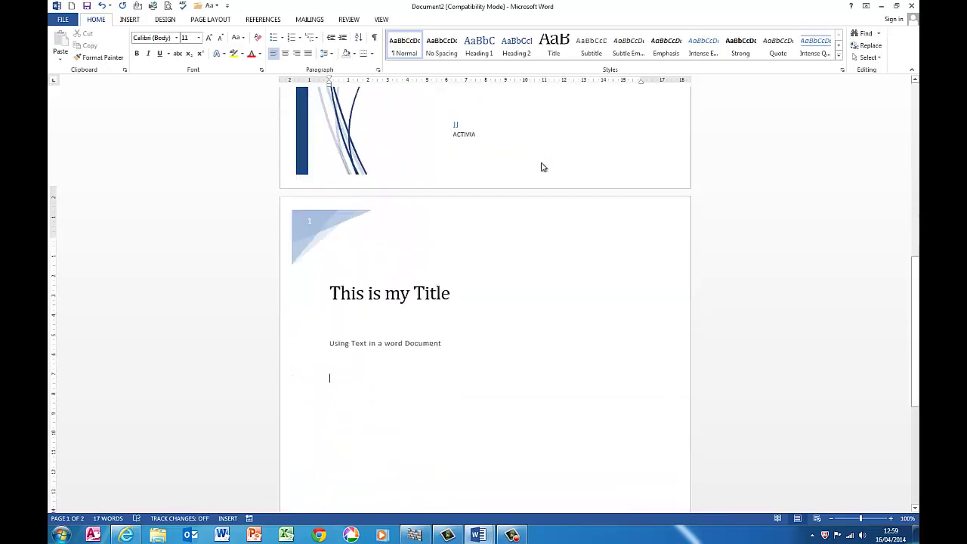
{"action": "scroll", "coordinate": [542, 162], "scroll_direction": "down", "scroll_amount": 2}
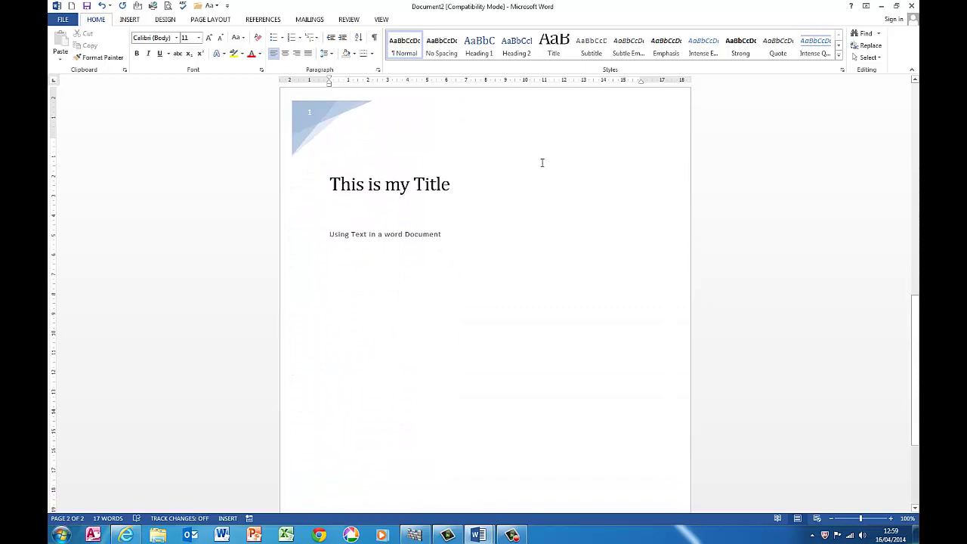
{"action": "key", "text": "ctrl+Return"}
{"action": "key", "text": "ctrl+Return"}
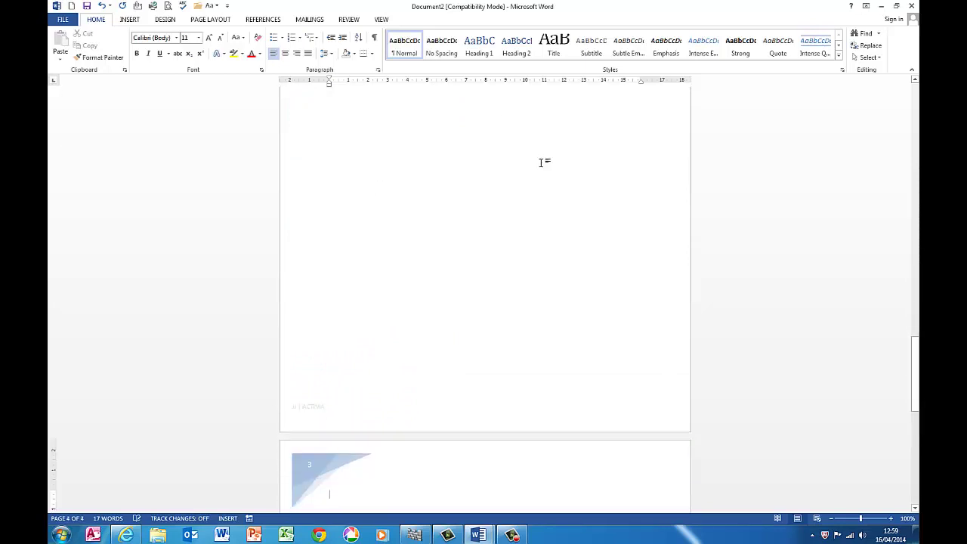
{"action": "key", "text": "ctrl+Return"}
{"action": "key", "text": "ctrl+Return"}
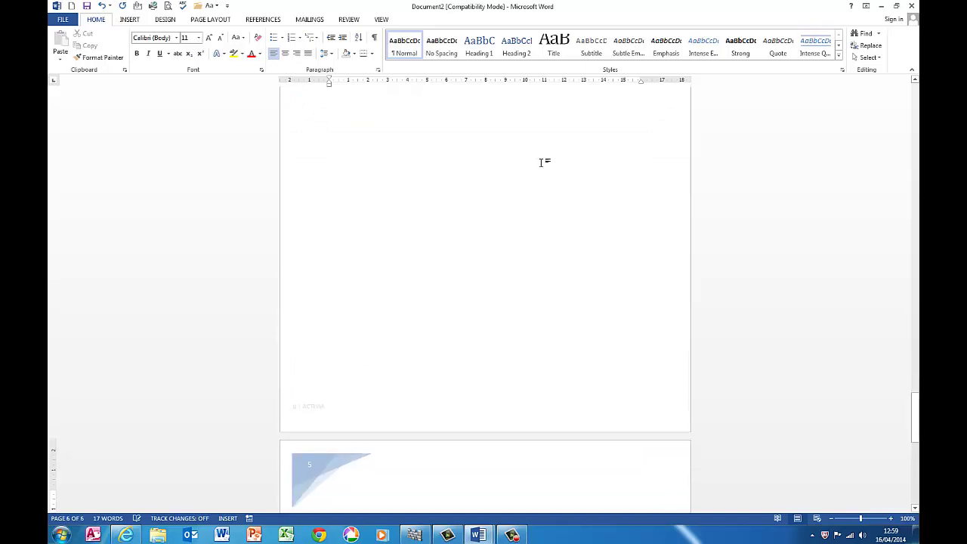
Step: Scroll through the six pages to check each new page carries the header and footer
{"action": "scroll", "coordinate": [453, 287], "scroll_direction": "down", "scroll_amount": 2}
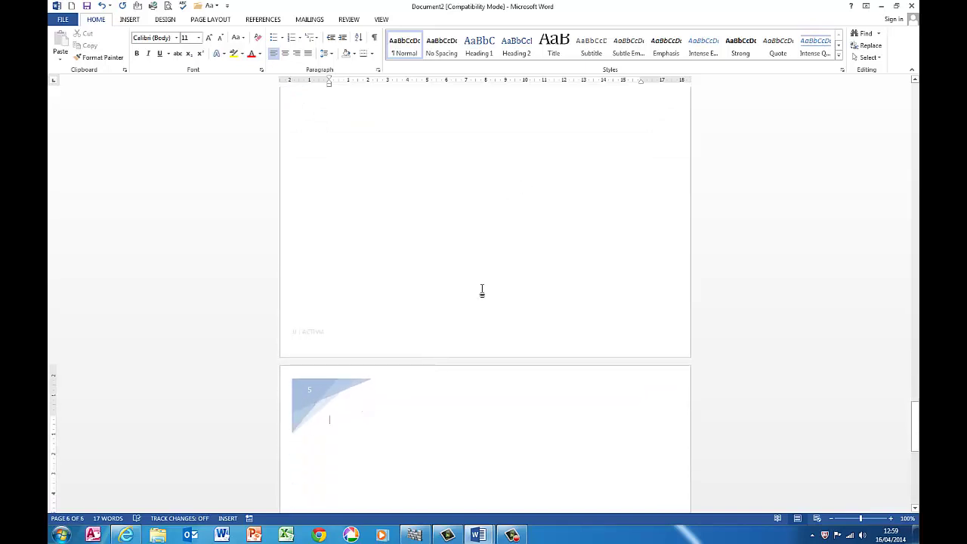
{"action": "scroll", "coordinate": [484, 266], "scroll_direction": "down", "scroll_amount": 2}
{"action": "scroll", "coordinate": [484, 265], "scroll_direction": "down", "scroll_amount": 3}
{"action": "scroll", "coordinate": [484, 265], "scroll_direction": "up", "scroll_amount": 5}
{"action": "scroll", "coordinate": [483, 268], "scroll_direction": "up", "scroll_amount": 7}
{"action": "scroll", "coordinate": [481, 272], "scroll_direction": "up", "scroll_amount": 5}
{"action": "scroll", "coordinate": [482, 272], "scroll_direction": "up", "scroll_amount": 7}
{"action": "scroll", "coordinate": [481, 272], "scroll_direction": "up", "scroll_amount": 5}
{"action": "scroll", "coordinate": [481, 272], "scroll_direction": "up", "scroll_amount": 6}
{"action": "scroll", "coordinate": [481, 272], "scroll_direction": "up", "scroll_amount": 4}
{"action": "scroll", "coordinate": [482, 272], "scroll_direction": "up", "scroll_amount": 5}
{"action": "scroll", "coordinate": [482, 271], "scroll_direction": "up", "scroll_amount": 6}
{"action": "scroll", "coordinate": [482, 272], "scroll_direction": "up", "scroll_amount": 4}
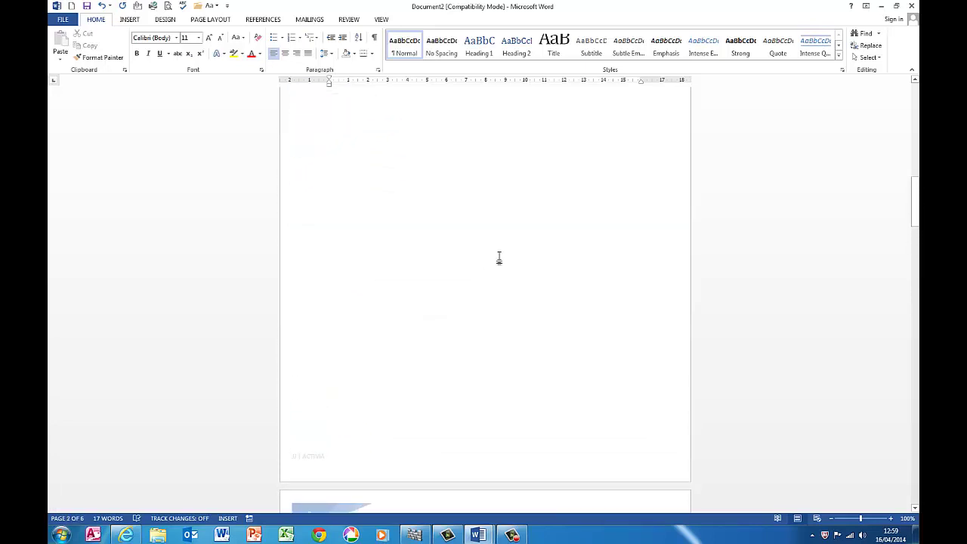
{"action": "scroll", "coordinate": [494, 260], "scroll_direction": "down", "scroll_amount": 2, "text": "ctrl"}
{"action": "scroll", "coordinate": [494, 260], "scroll_direction": "down", "scroll_amount": 2, "text": "ctrl"}
{"action": "scroll", "coordinate": [494, 260], "scroll_direction": "down", "scroll_amount": 1, "text": "ctrl"}
{"action": "scroll", "coordinate": [493, 260], "scroll_direction": "down", "scroll_amount": 1, "text": "ctrl"}
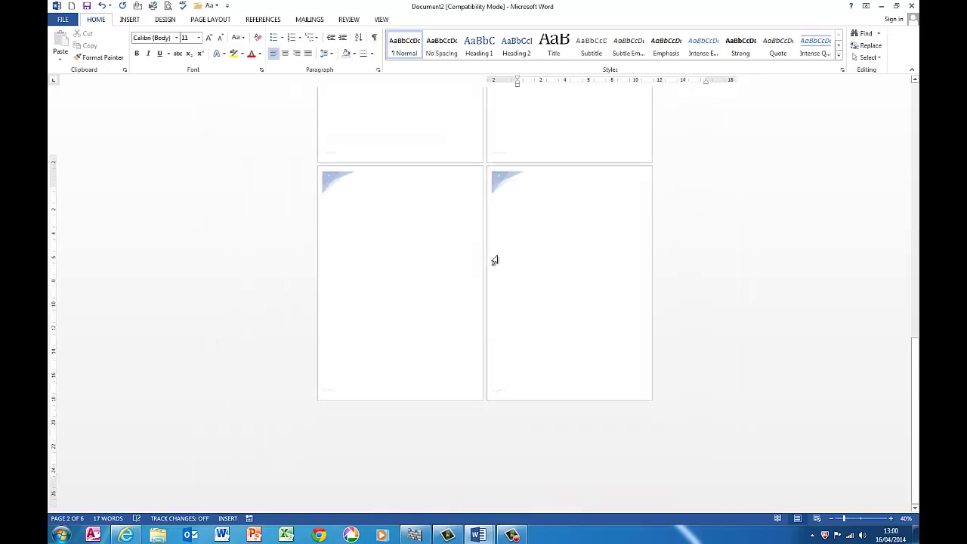
{"action": "scroll", "coordinate": [494, 260], "scroll_direction": "down", "scroll_amount": 1, "text": "ctrl"}
{"action": "scroll", "coordinate": [496, 257], "scroll_direction": "down", "scroll_amount": 1, "text": "ctrl"}
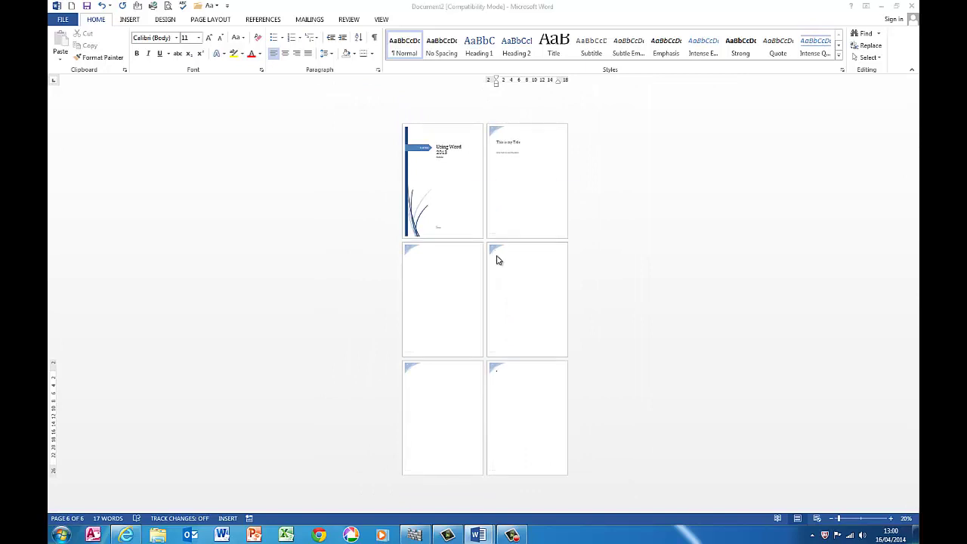
Step: Save the document as 'Main Doc.docx', accepting the upgrade to the newest format
{"action": "key", "text": "F12"}
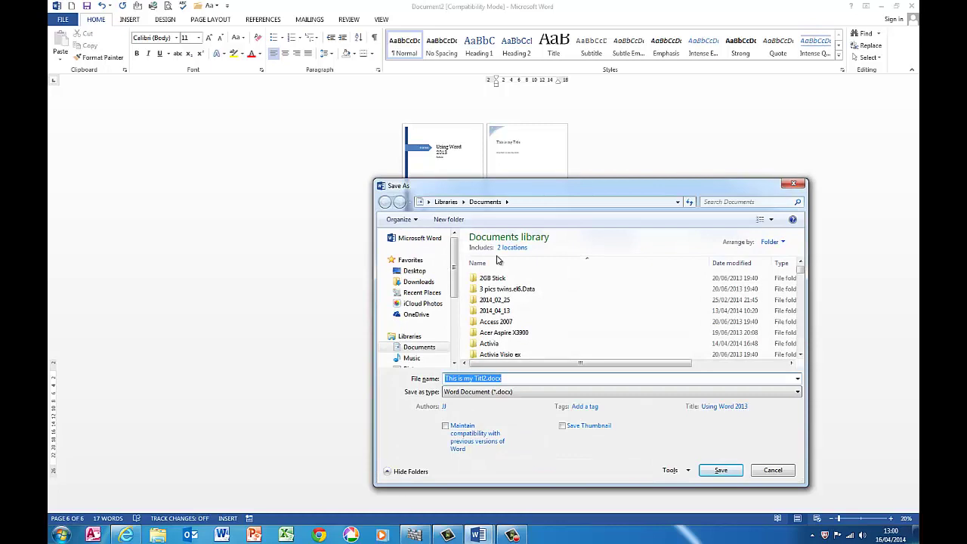
{"action": "type", "text": "Main Doc"}
{"action": "key", "text": "Return"}
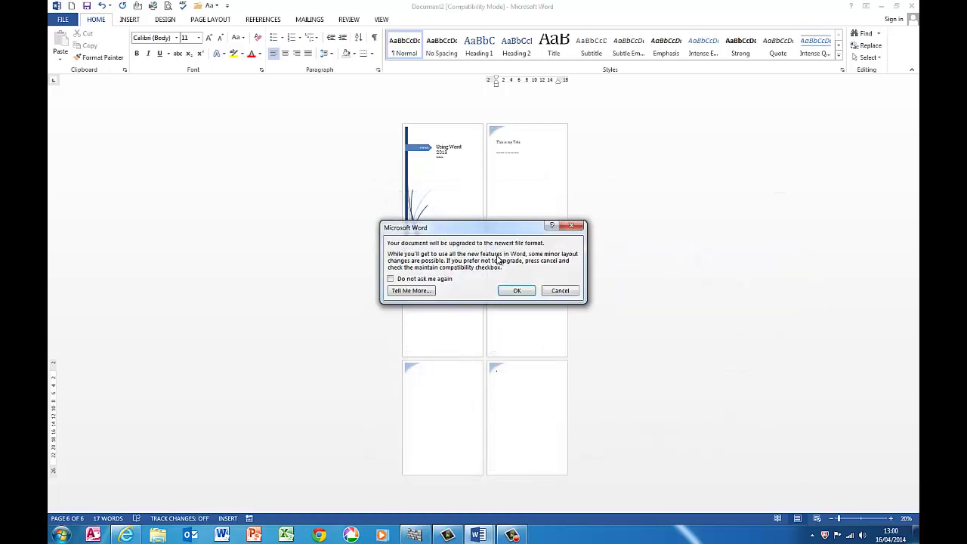
{"action": "key", "text": "Return"}
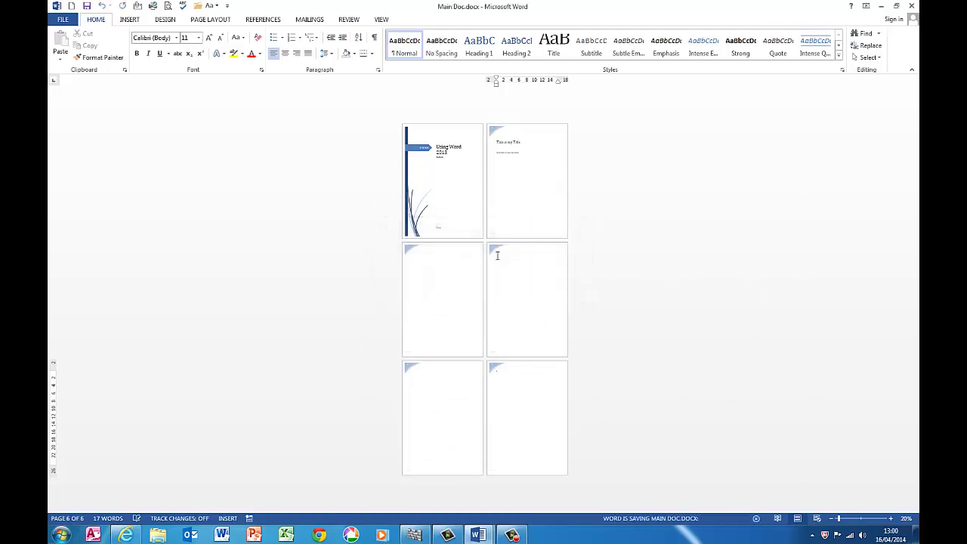